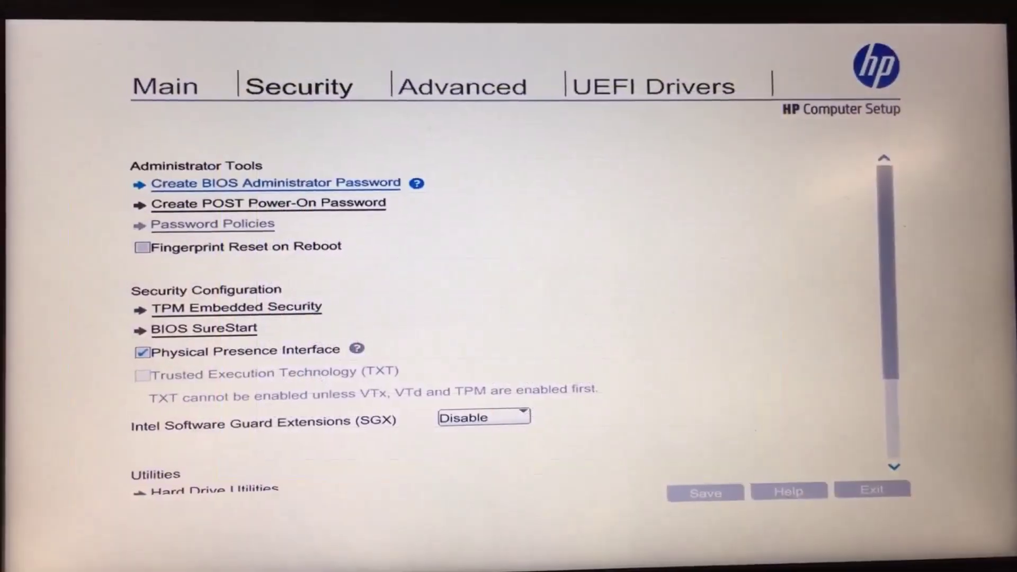
# Step: Uncheck Legacy Boot Order under Advanced > Boot Options, leaving only UEFI boot order
pyautogui.press('Right')
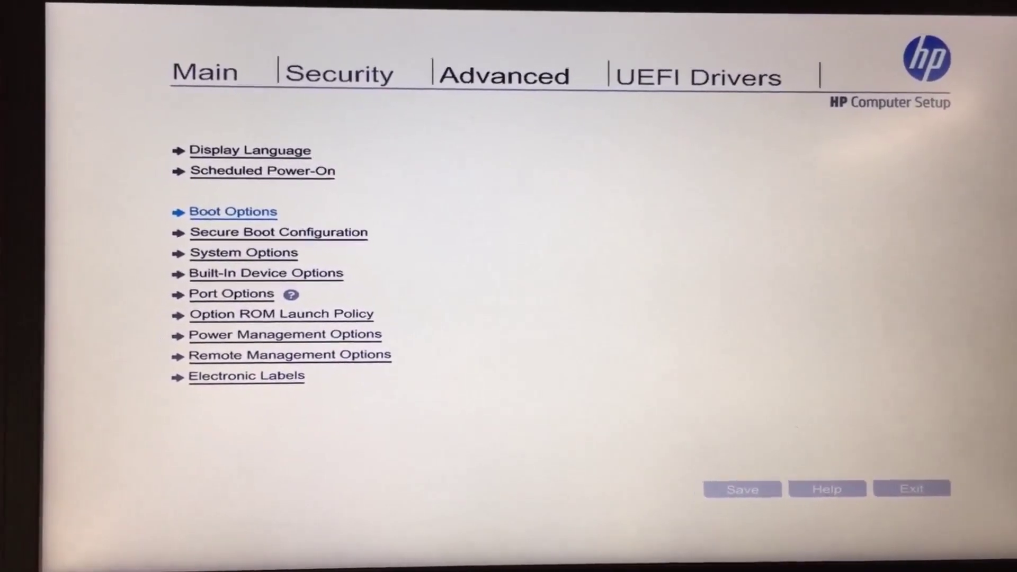
pyautogui.press('Return')
pyautogui.press('Down')
pyautogui.press('Down')
pyautogui.press('Down')
pyautogui.press('Down')
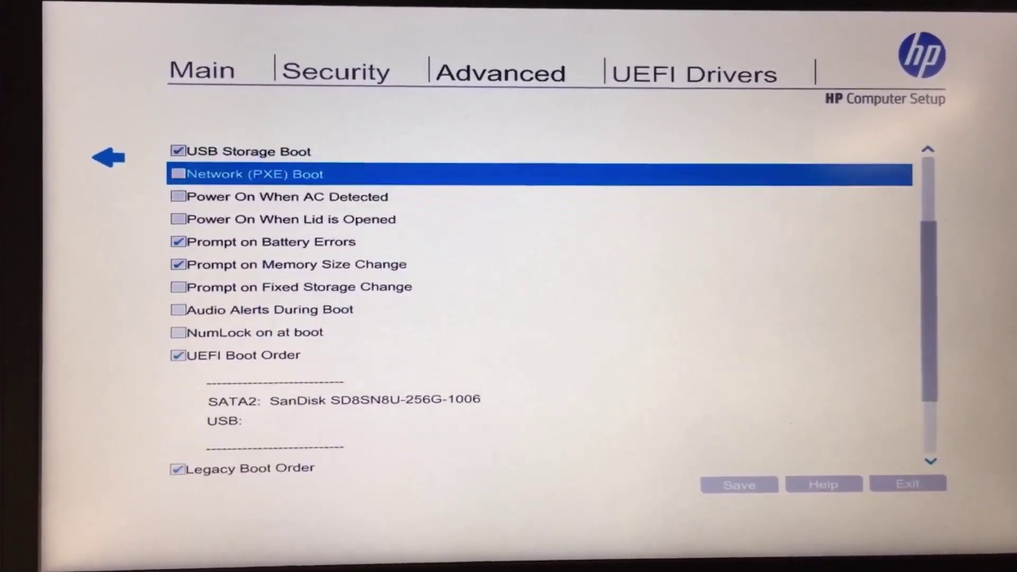
pyautogui.press('Down')
pyautogui.press('Down')
pyautogui.press('Down')
pyautogui.press('Down')
pyautogui.press('Down')
pyautogui.press('Down')
pyautogui.press('Down')
pyautogui.press('Down')
pyautogui.press('Down')
pyautogui.press('Down')
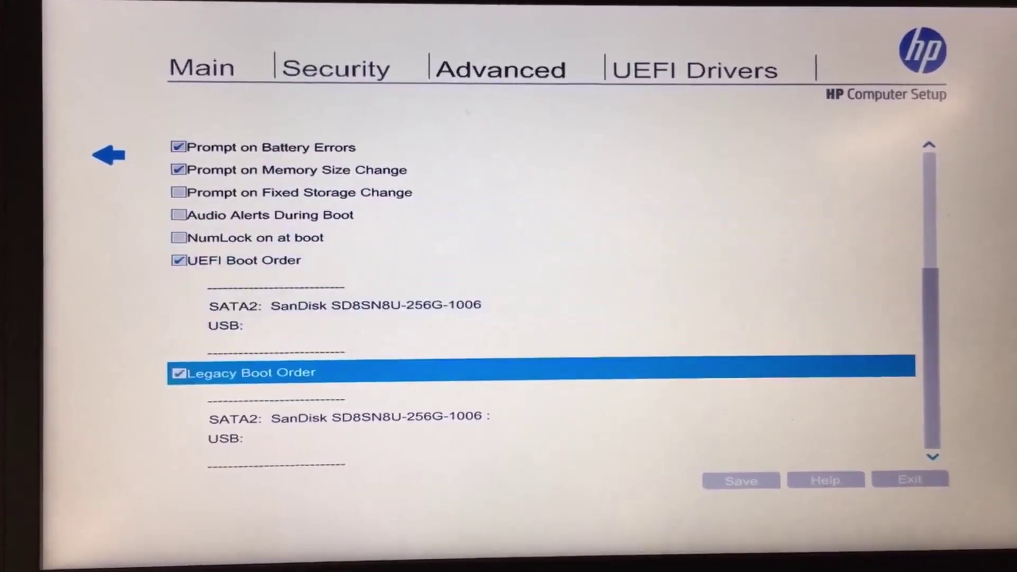
pyautogui.press('Return')
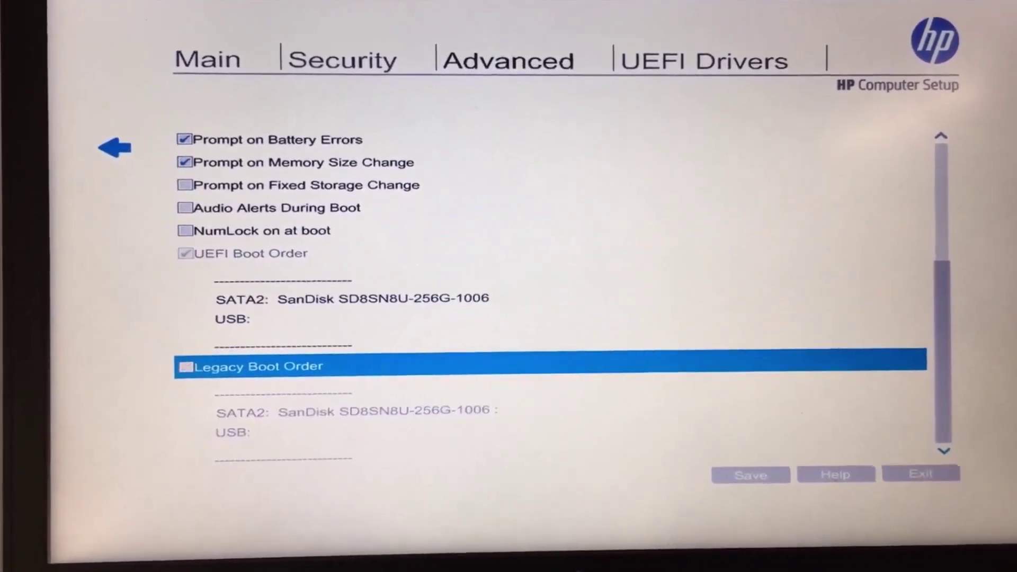
pyautogui.press('Up')
pyautogui.press('Down')
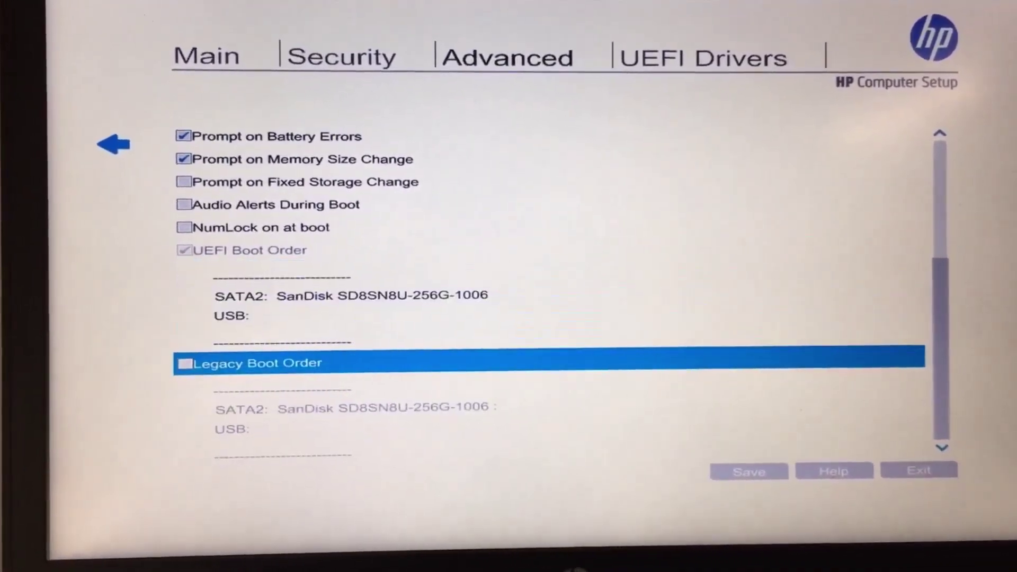
pyautogui.press('Up')
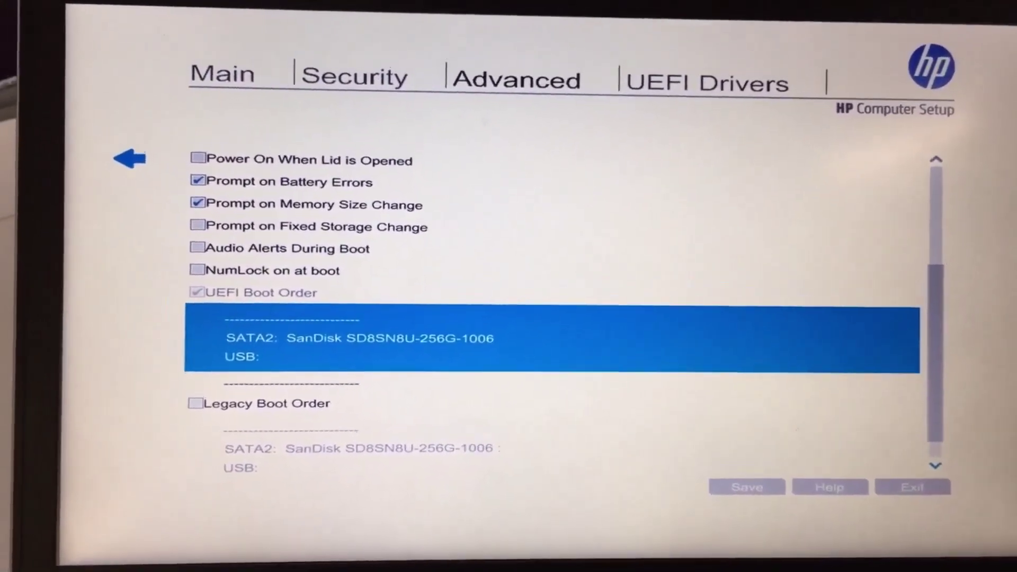
# Step: Set Secure Boot Configuration to 'Legacy Support Disable and Secure Boot Enable'
pyautogui.press('Escape')
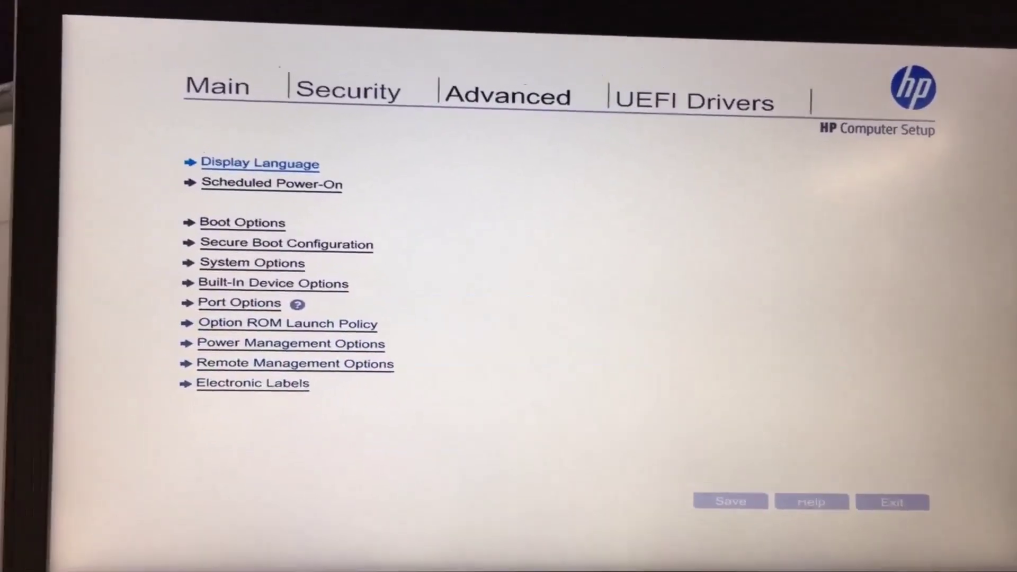
pyautogui.press('Down')
pyautogui.press('Down')
pyautogui.press('Return')
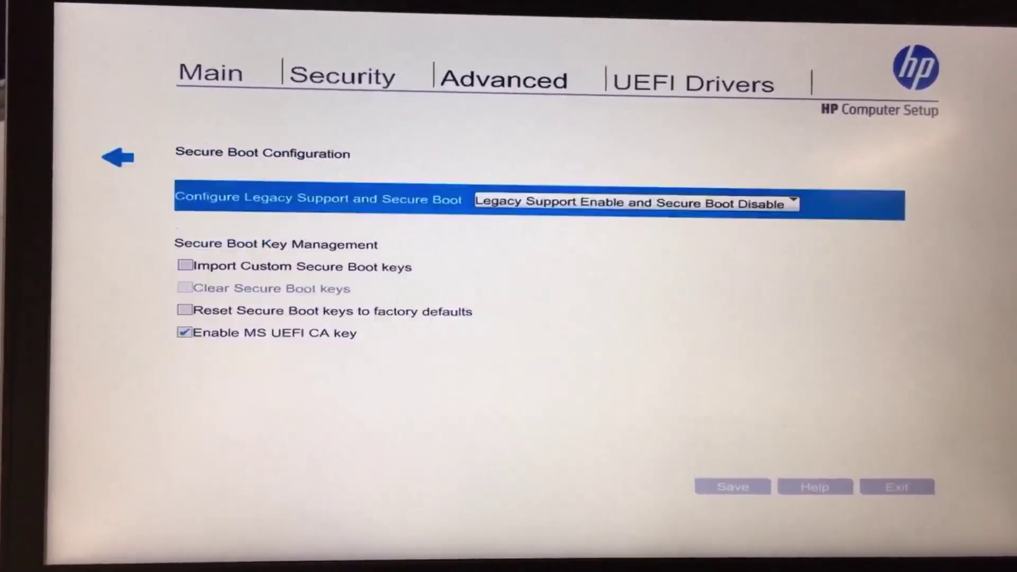
pyautogui.press('Return')
pyautogui.press('Down')
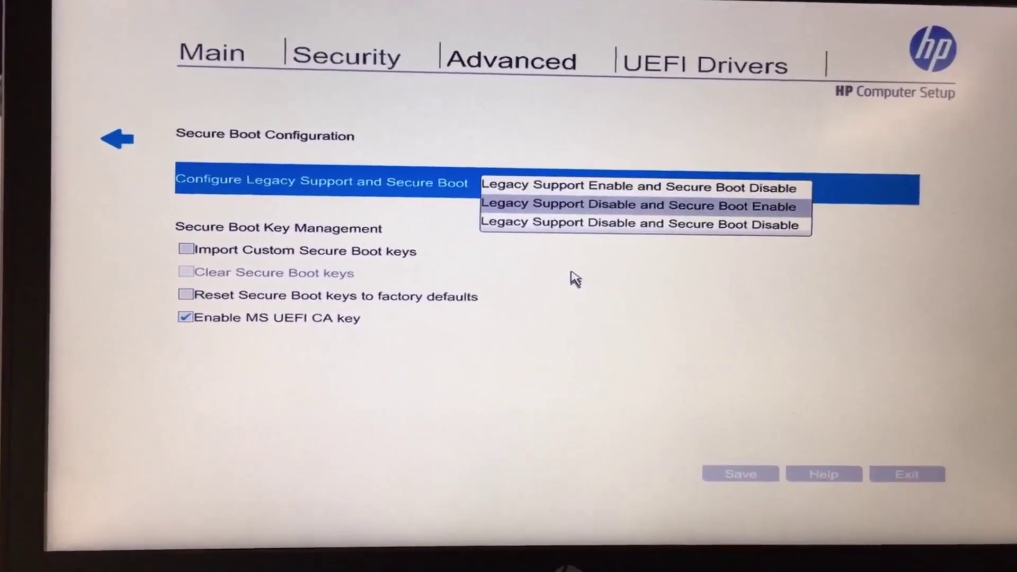
pyautogui.press('Return')
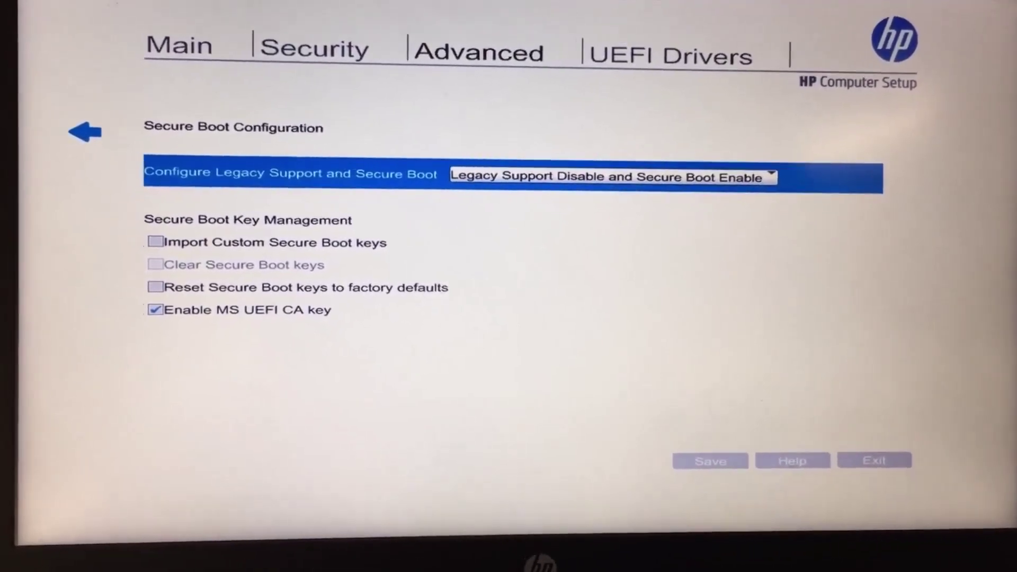
pyautogui.press('Escape')
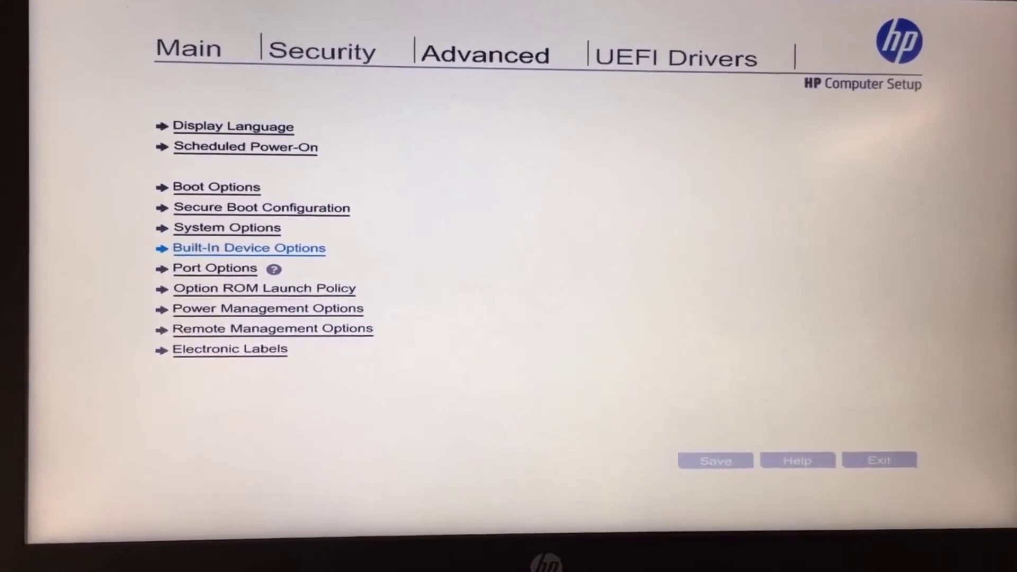
# Step: Switch to the Security tab and locate the TPM Embedded Security entry
pyautogui.press('Left')
pyautogui.press('Left')
pyautogui.press('Right')
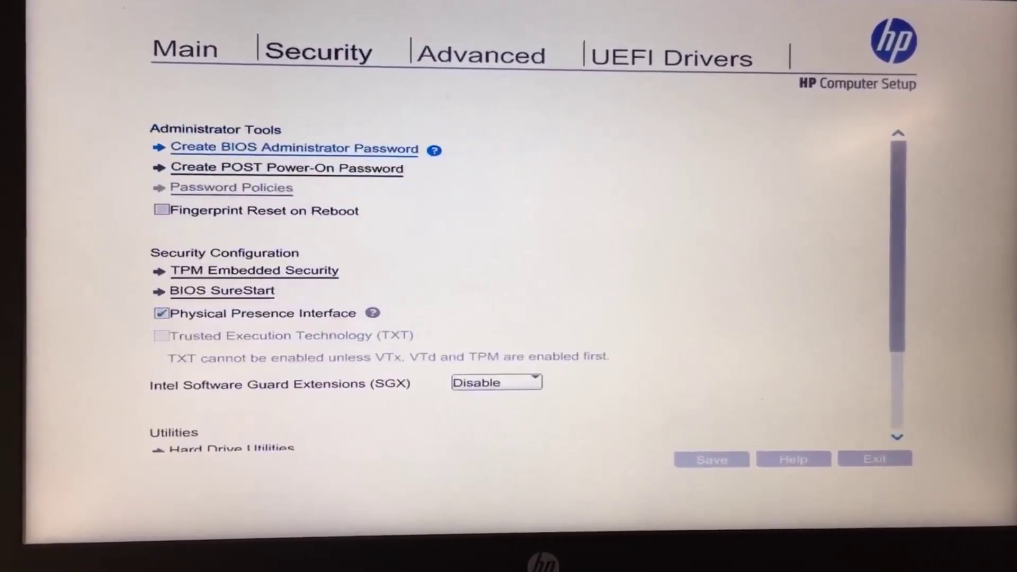
pyautogui.press('Down')
pyautogui.press('Down')
pyautogui.press('Down')
pyautogui.press('Up')
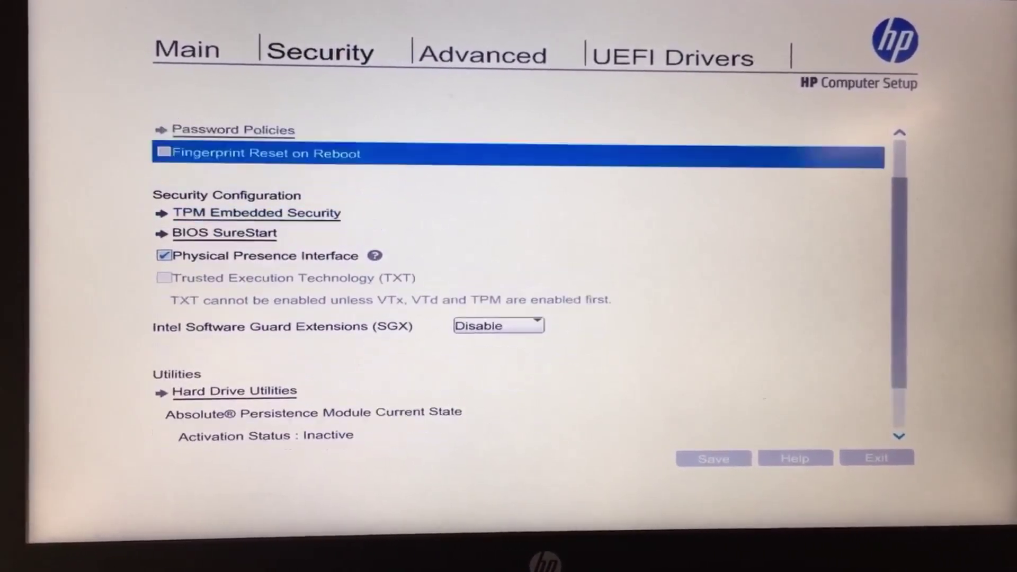
pyautogui.press('Down')
pyautogui.press('Down')
pyautogui.press('Up')
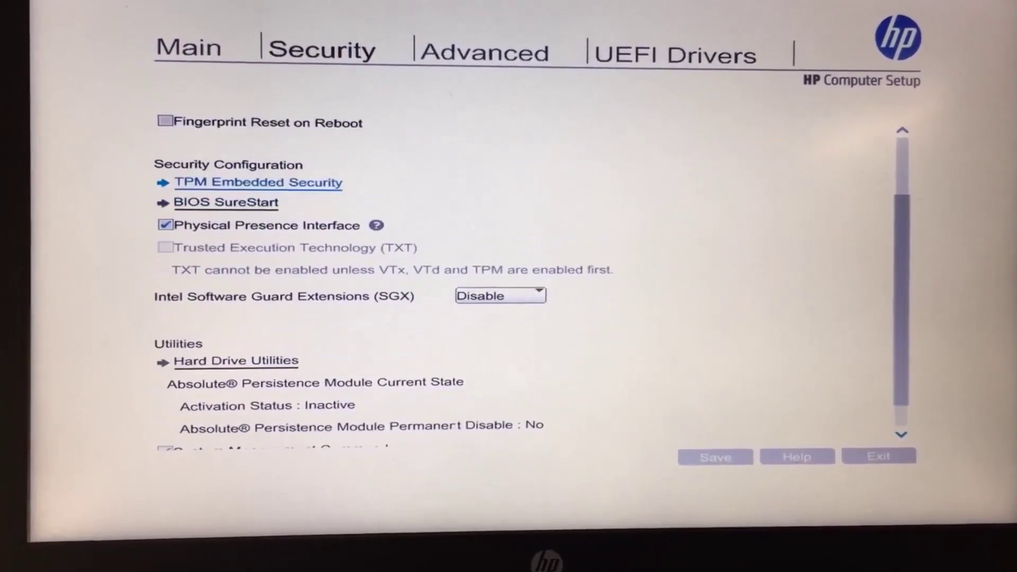
pyautogui.press('Up')
pyautogui.press('Down')
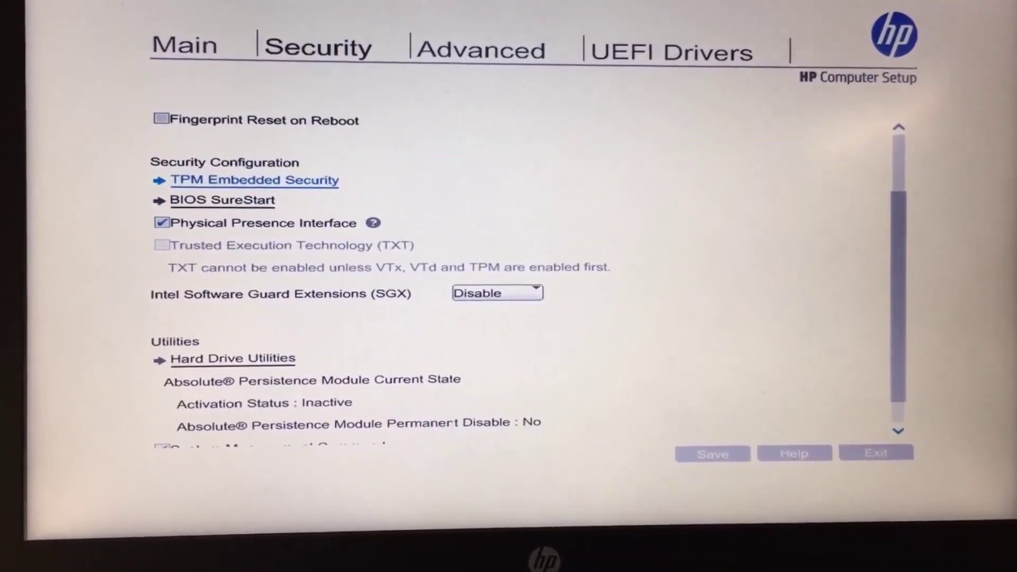
# Step: Check TPM Embedded Security shows Available and enabled, then exit to the Save Changes prompt
pyautogui.press('Up')
pyautogui.press('Down')
pyautogui.press('Return')
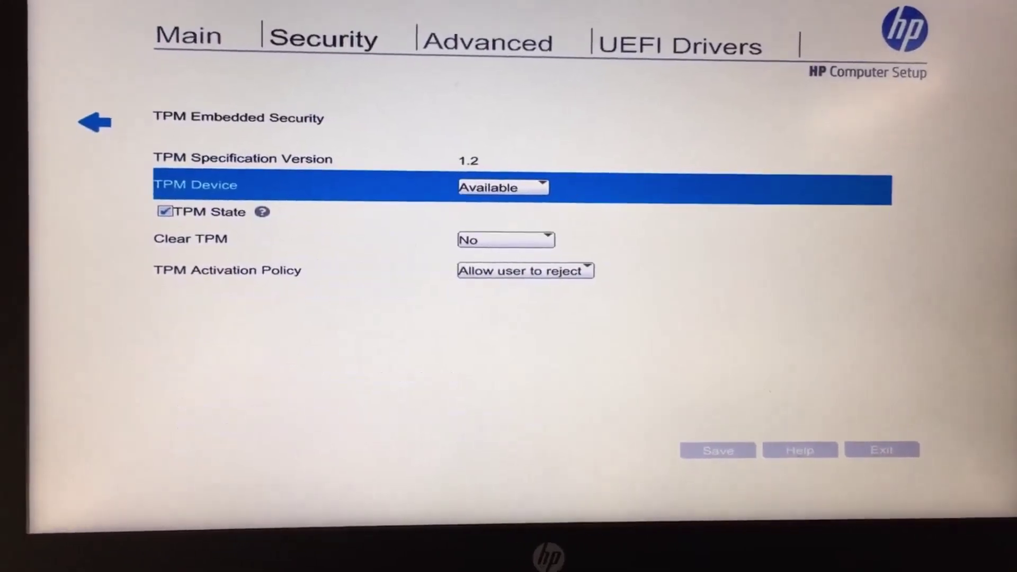
pyautogui.press('Down')
pyautogui.press('Down')
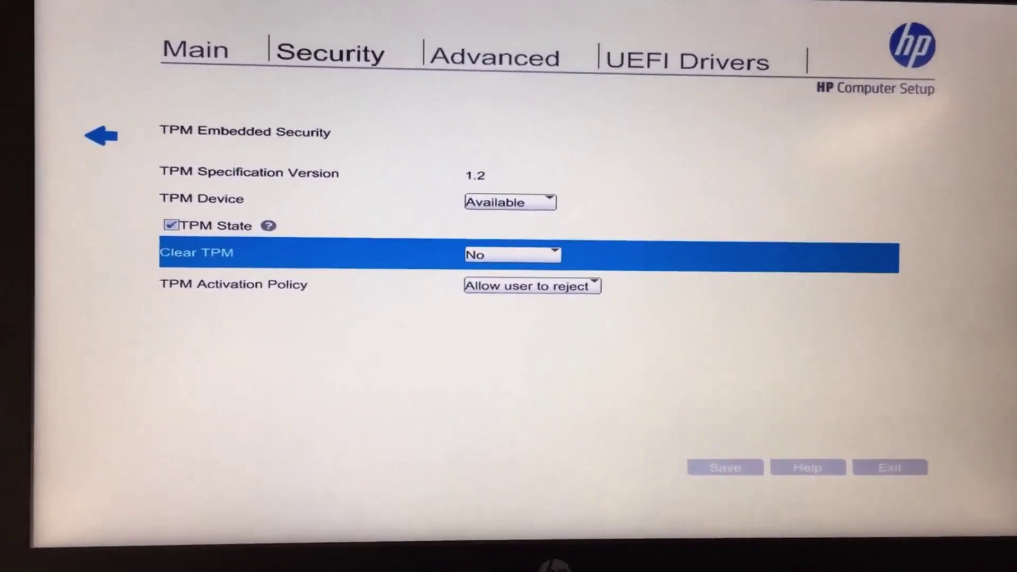
pyautogui.press('Escape')
pyautogui.press('Up')
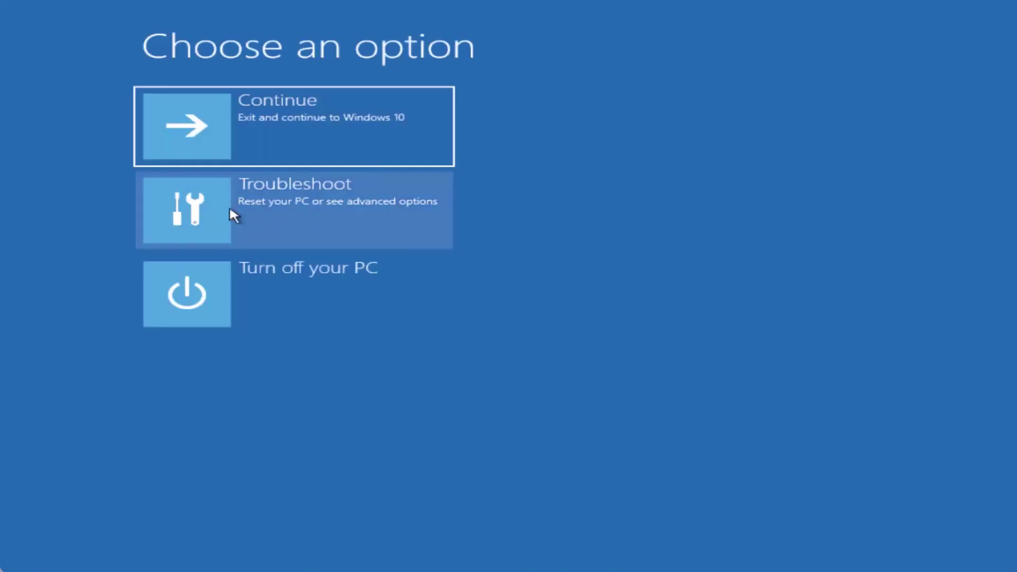
# Step: Go from Choose an option through Troubleshoot to the Advanced options screen
pyautogui.click(295, 205)
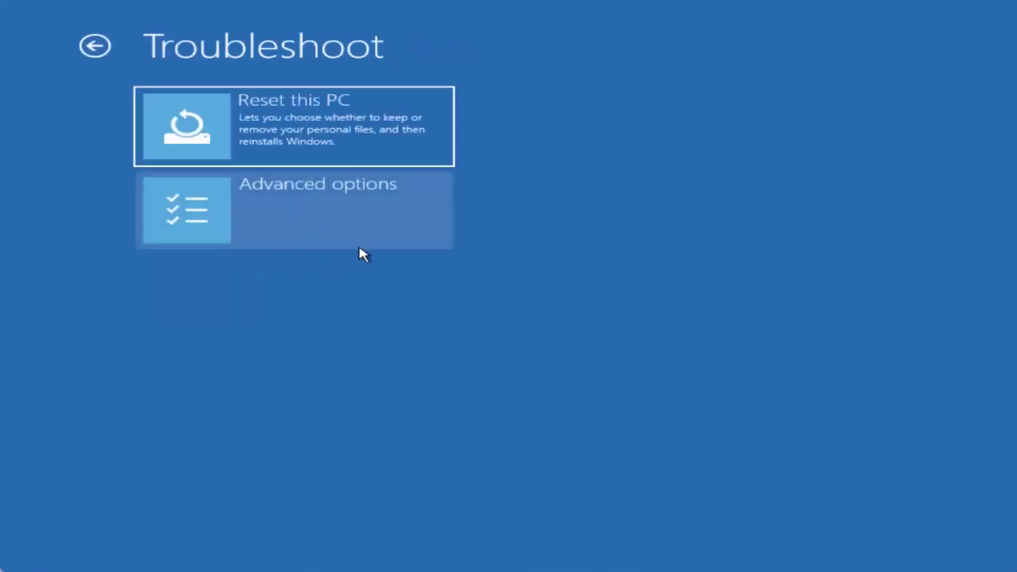
pyautogui.click(327, 212)
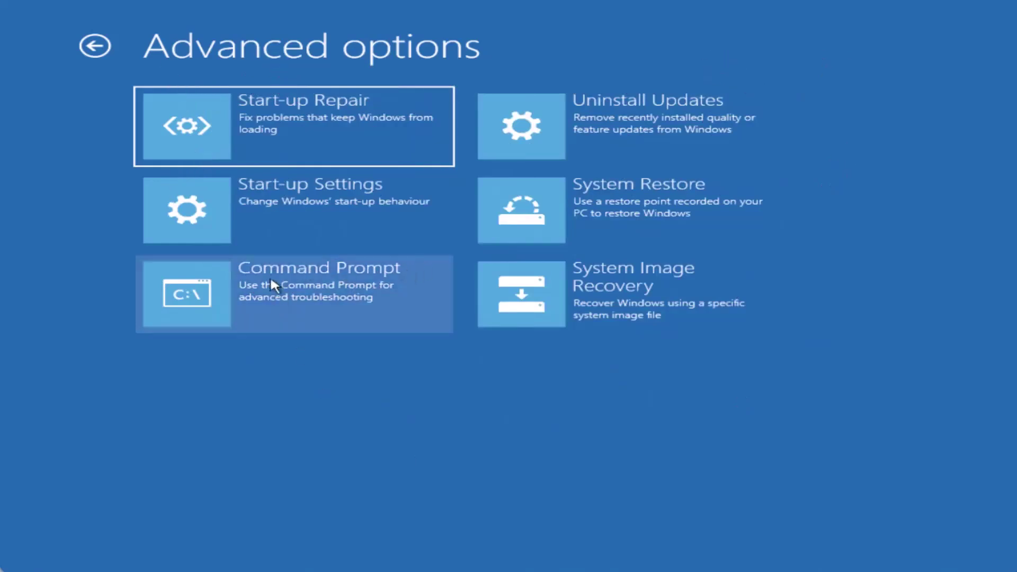
# Step: Launch Command Prompt and run bootrec /fixmbr (succeeds) and bootrec /fixboot (Access is denied)
pyautogui.click(276, 293)
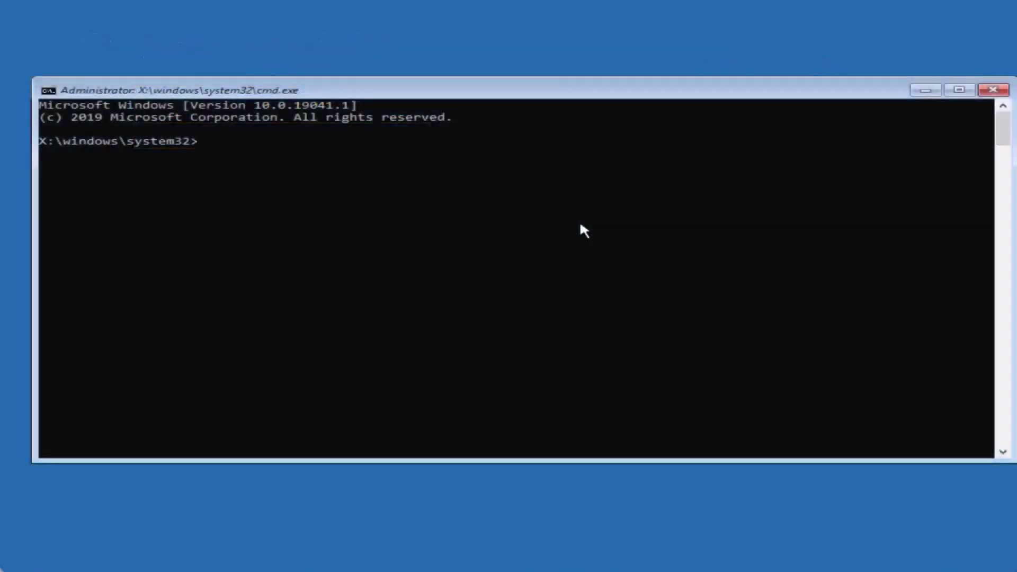
pyautogui.click(290, 152)
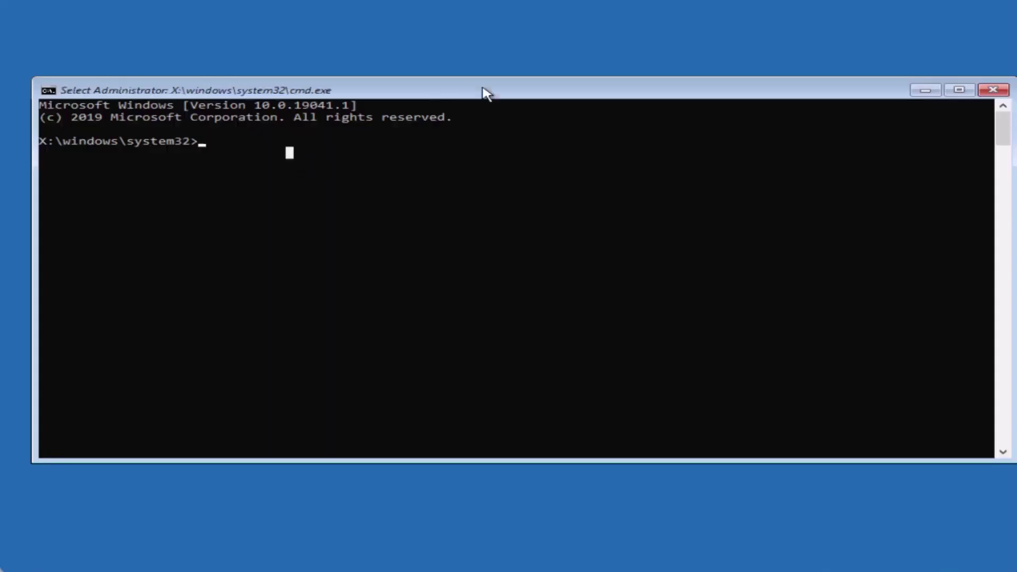
pyautogui.moveTo(484, 93); pyautogui.dragTo(483, 112)
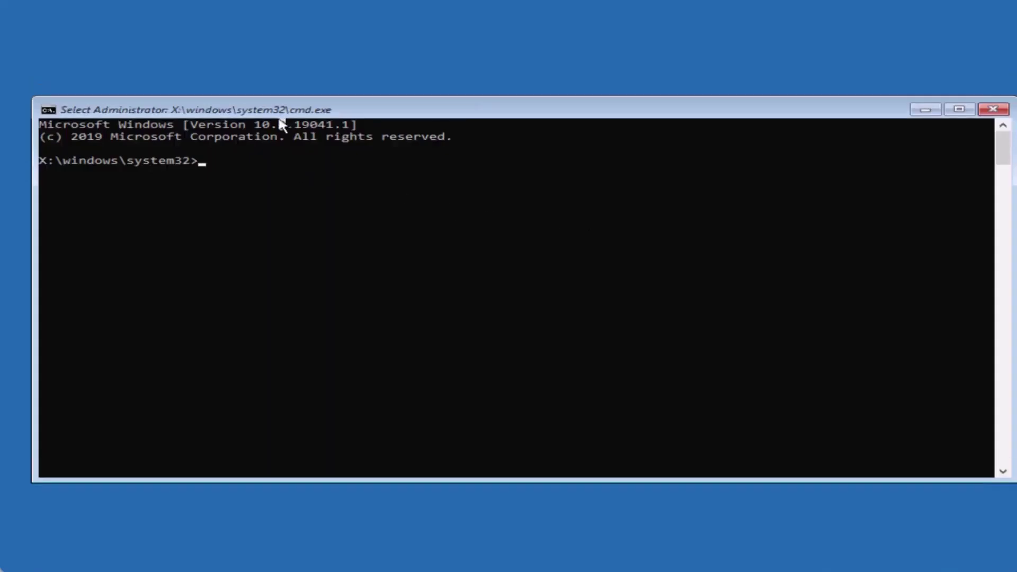
pyautogui.write('bootrec ')
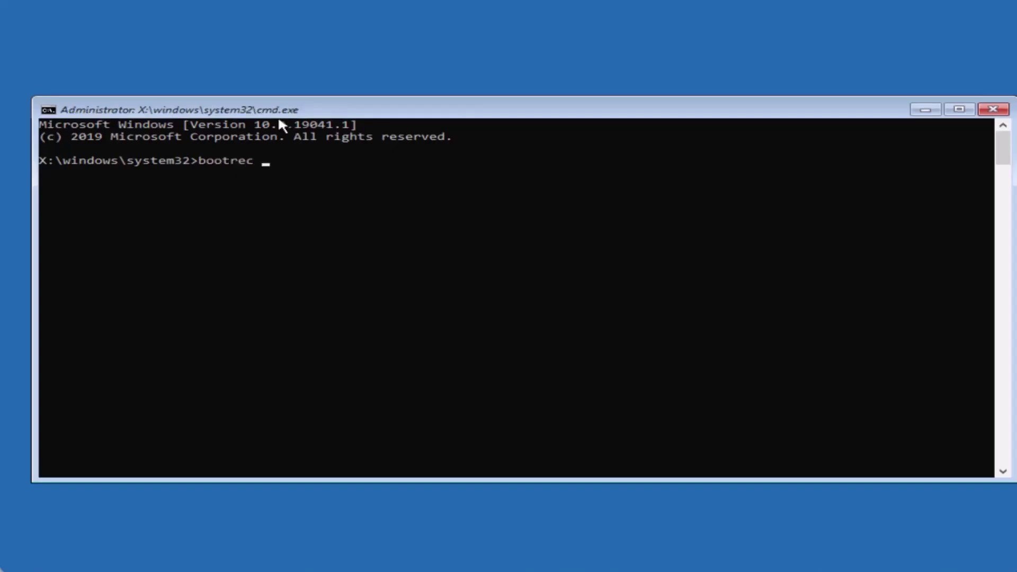
pyautogui.write('/fixmbr')
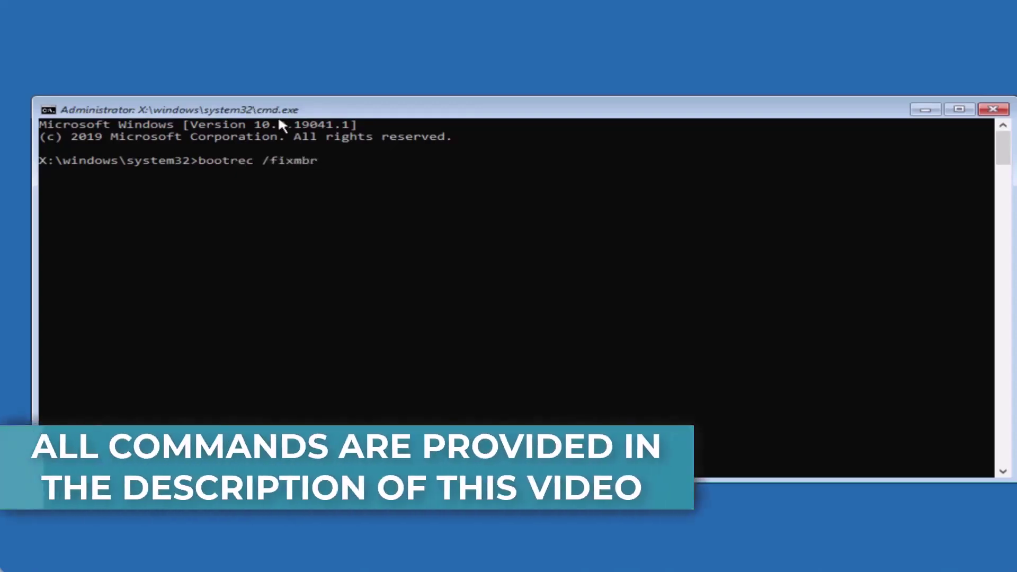
pyautogui.press('Return')
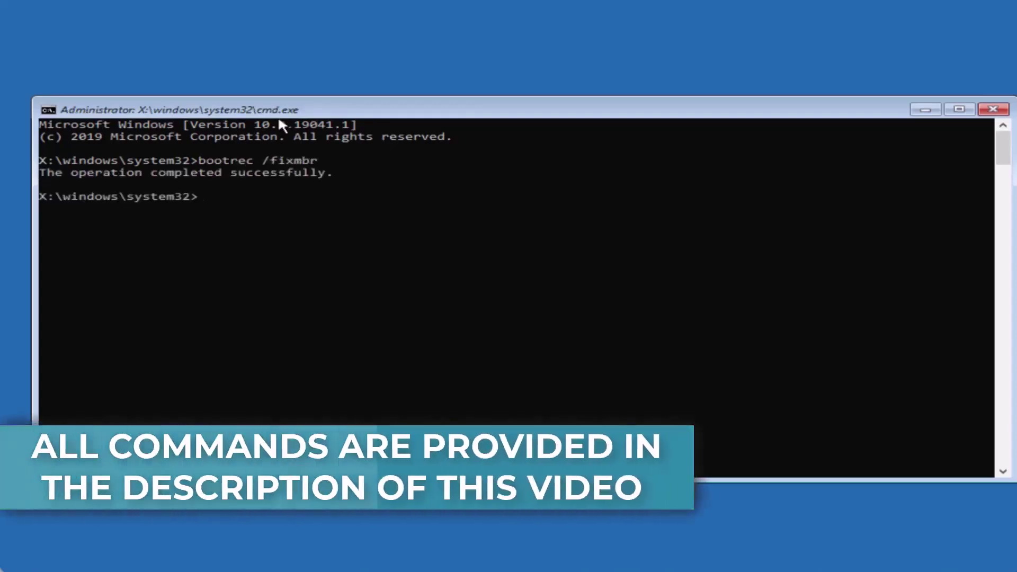
pyautogui.write('bootre')
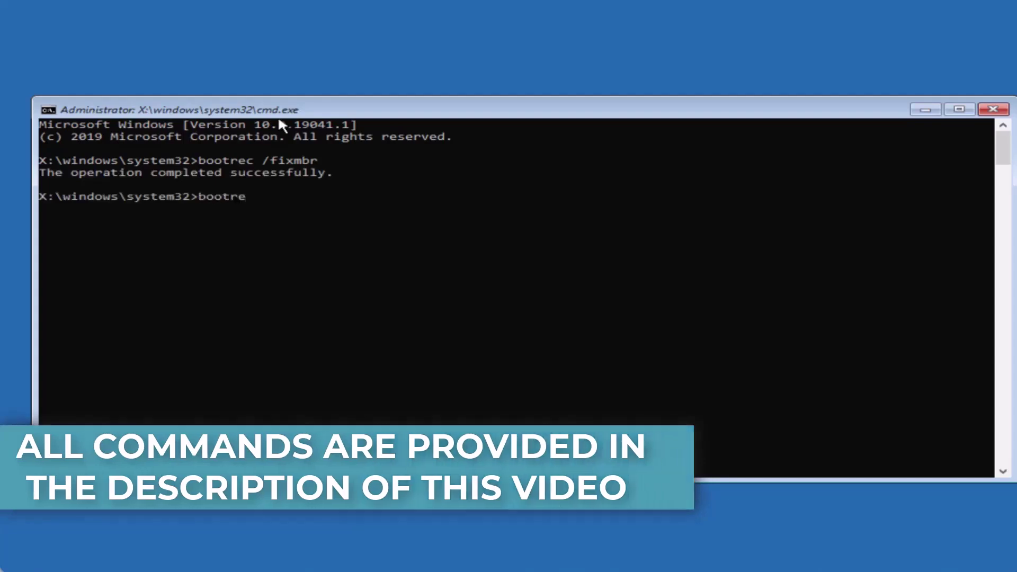
pyautogui.write('c /fixb')
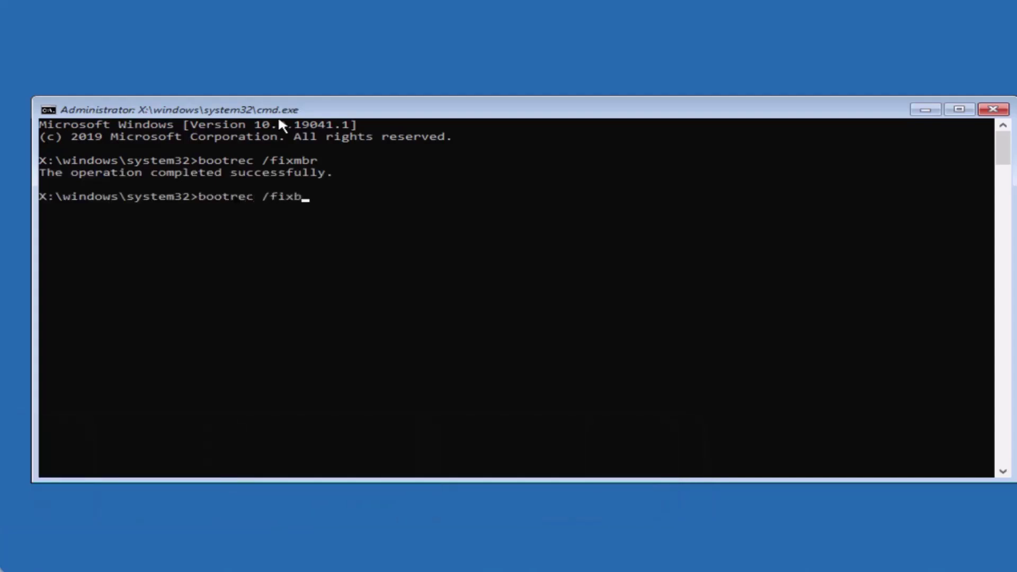
pyautogui.write('oot')
pyautogui.press('Return')
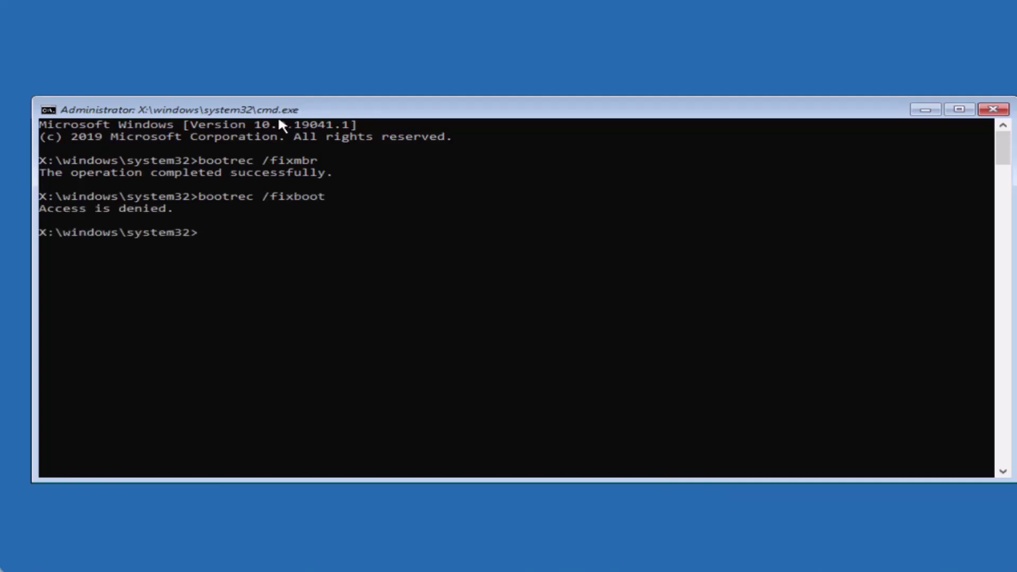
pyautogui.write('bootsec')
pyautogui.write('t /nt6')
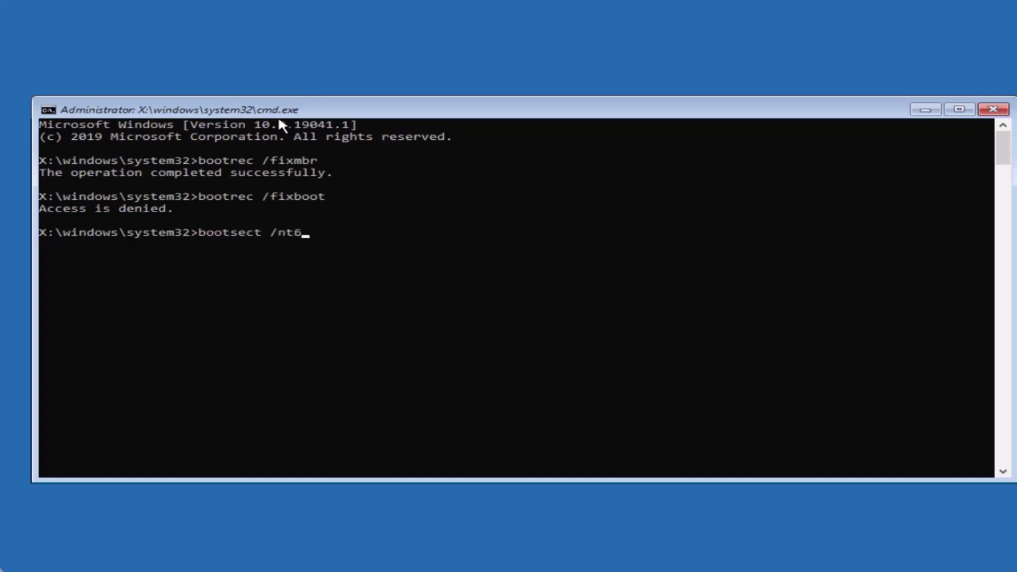
pyautogui.write('0 sys')
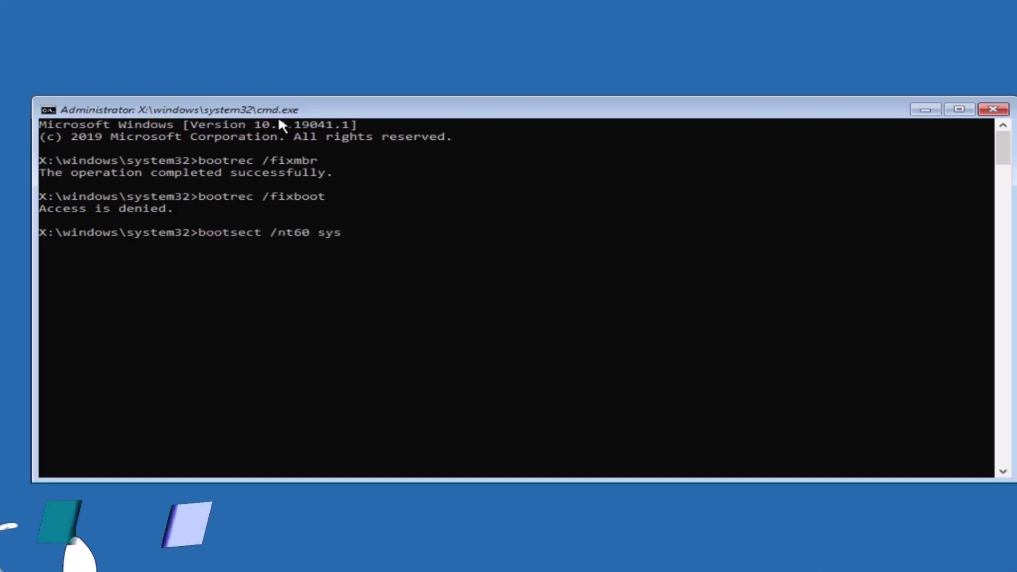
# Step: Run bootsect /nt60 sys, bootrec /fixboot and bootrec /rebuildbcd, then close Command Prompt
pyautogui.press('Return')
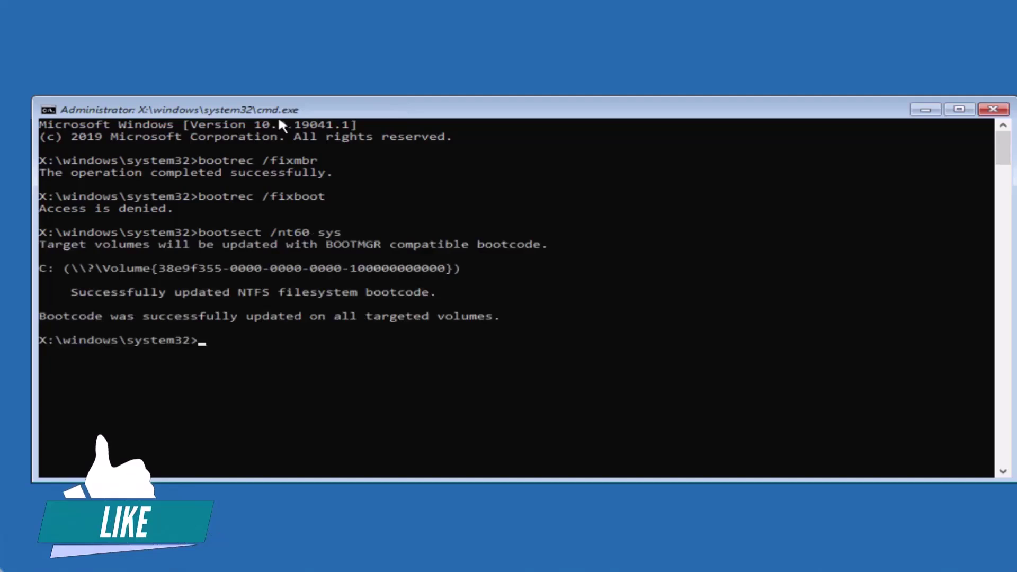
pyautogui.write('bootre')
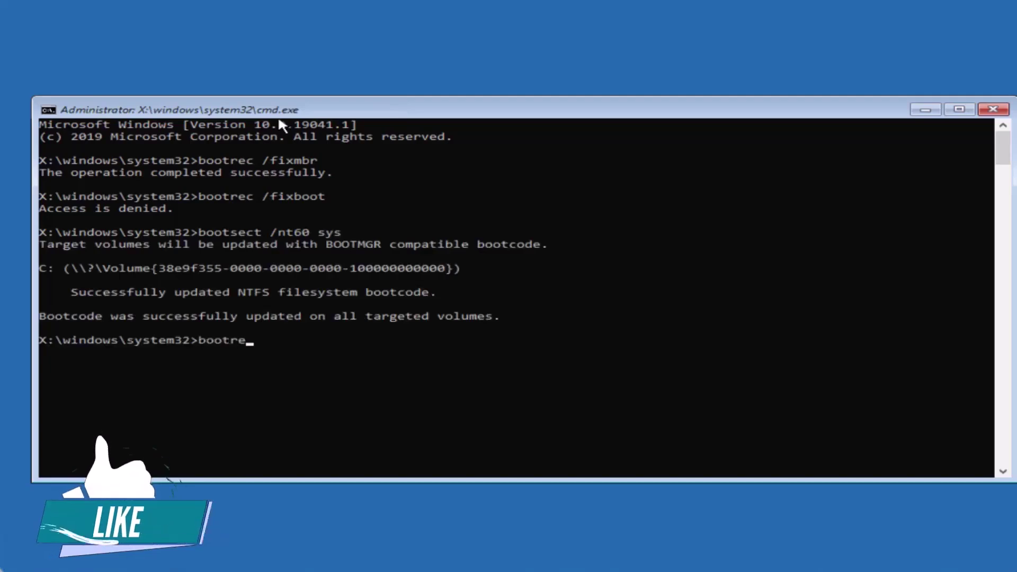
pyautogui.write('c /fixboo')
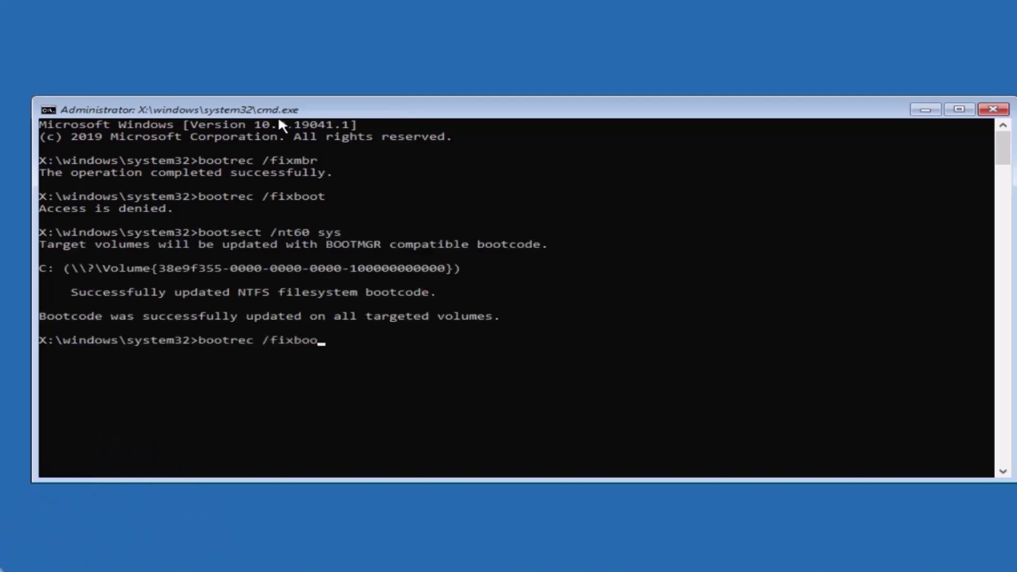
pyautogui.write('t')
pyautogui.press('Return')
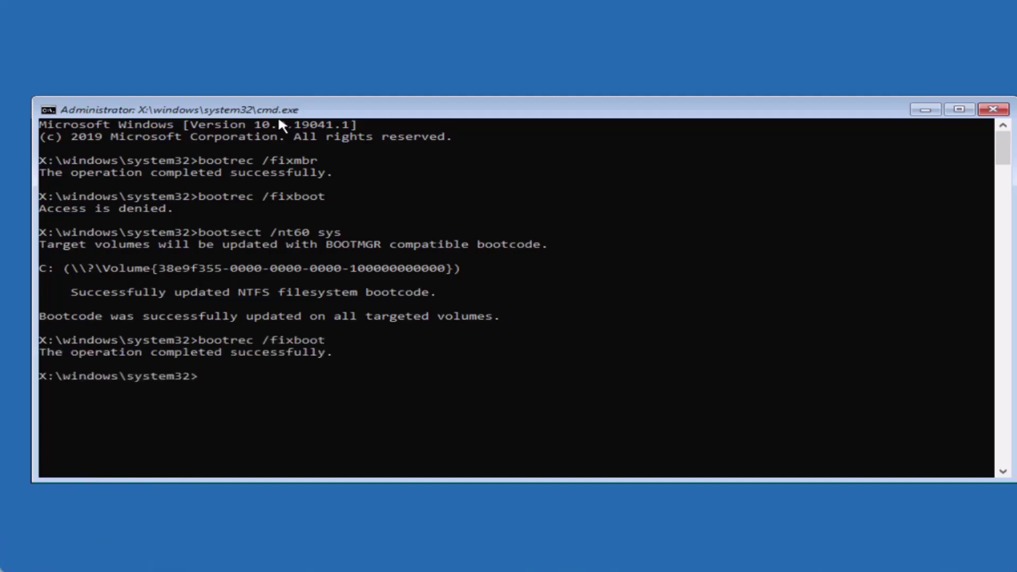
pyautogui.write('bootrec ')
pyautogui.write('/rebui')
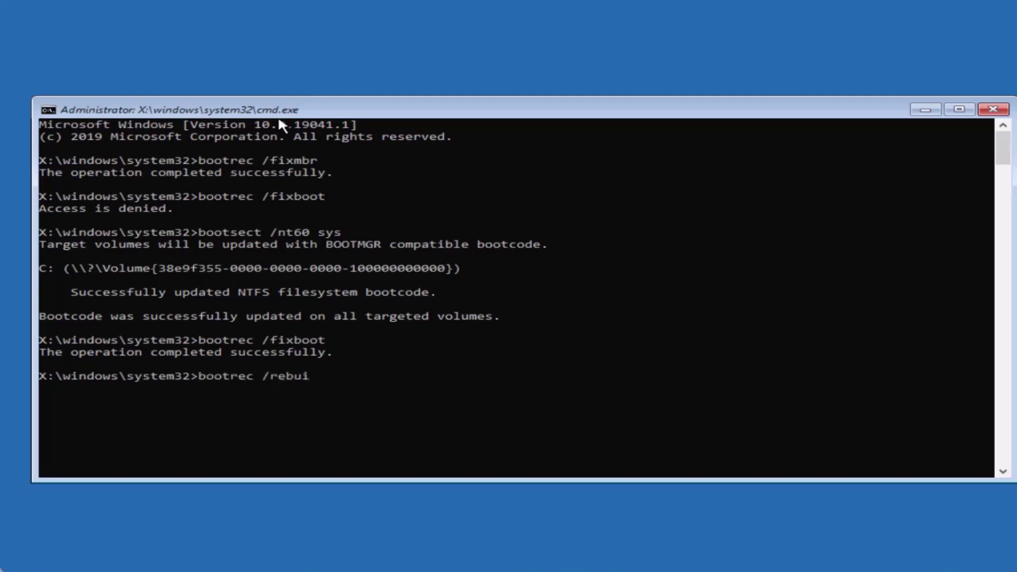
pyautogui.write('ldbcd')
pyautogui.press('Return')
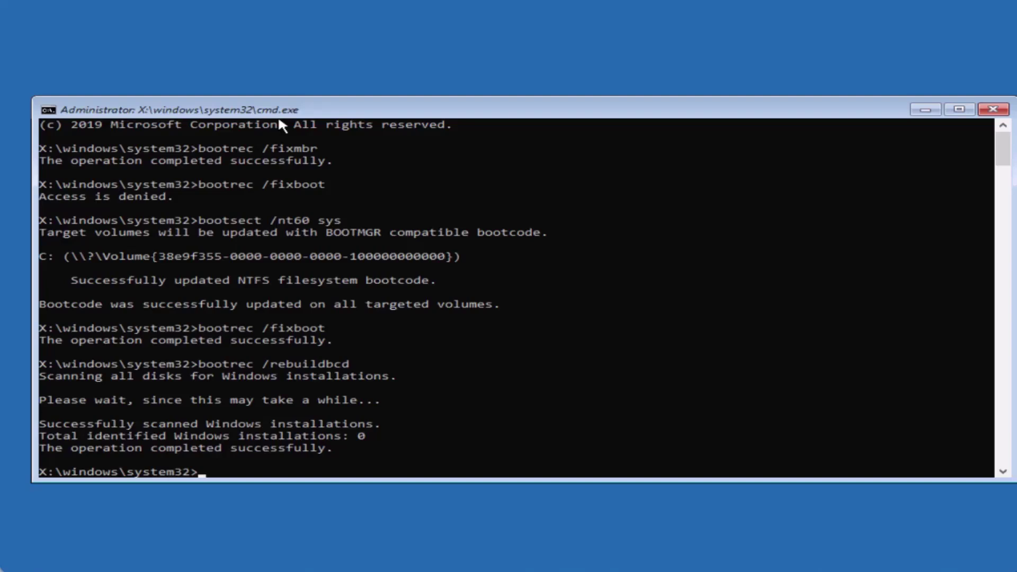
pyautogui.click(993, 109)
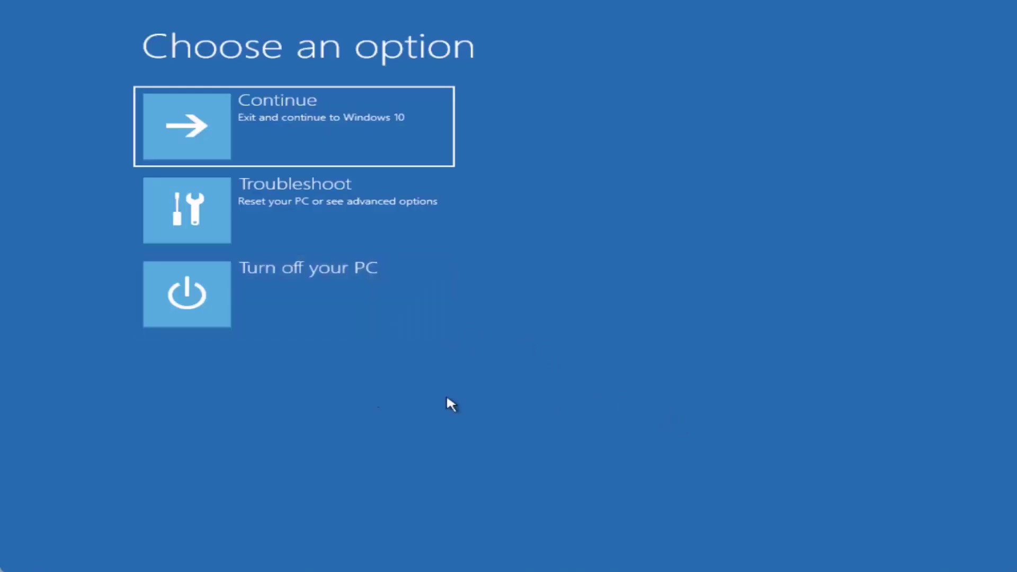
# Step: Reopen Command Prompt via Troubleshoot and Advanced options
pyautogui.click(275, 191)
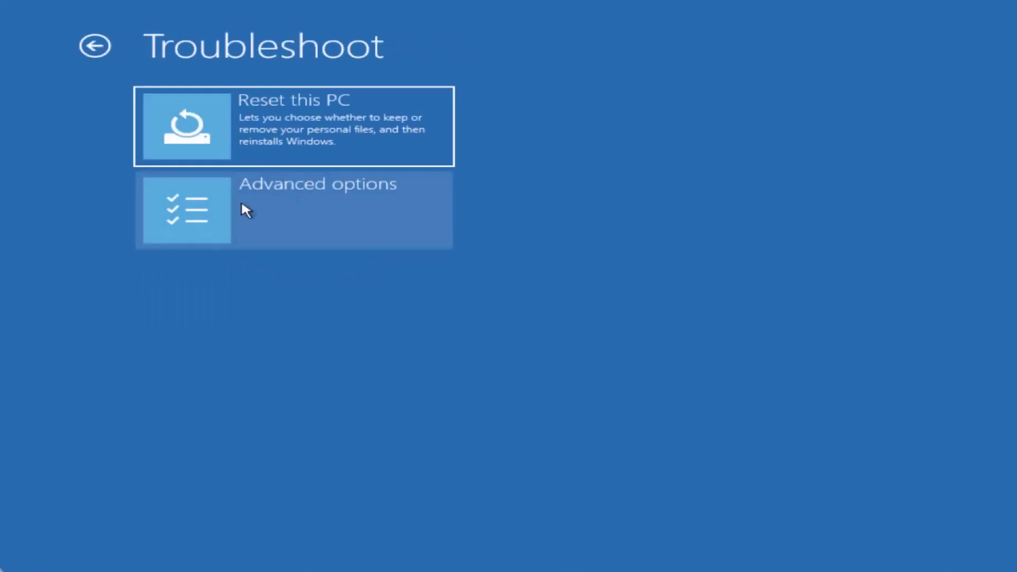
pyautogui.click(256, 220)
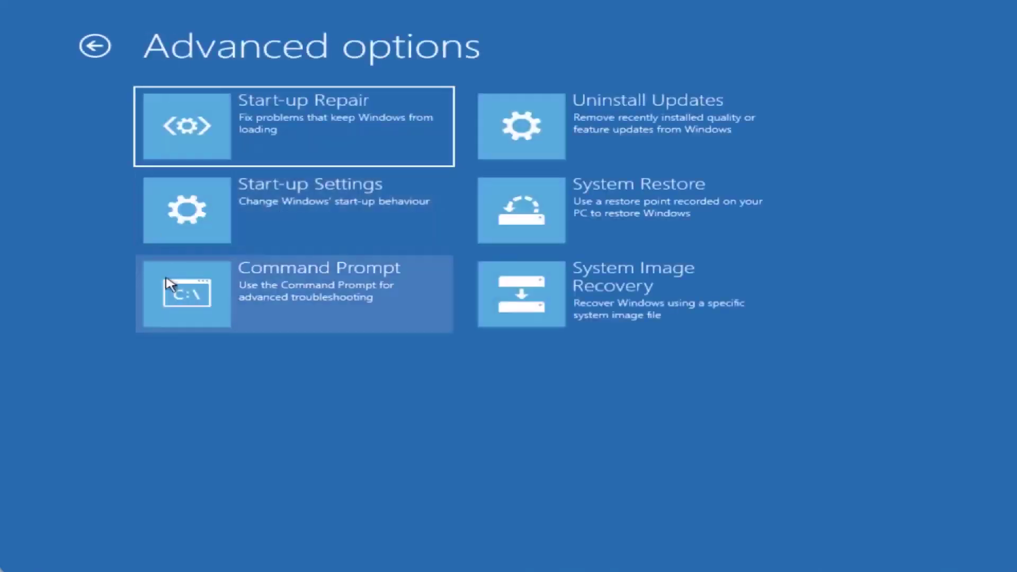
pyautogui.click(257, 305)
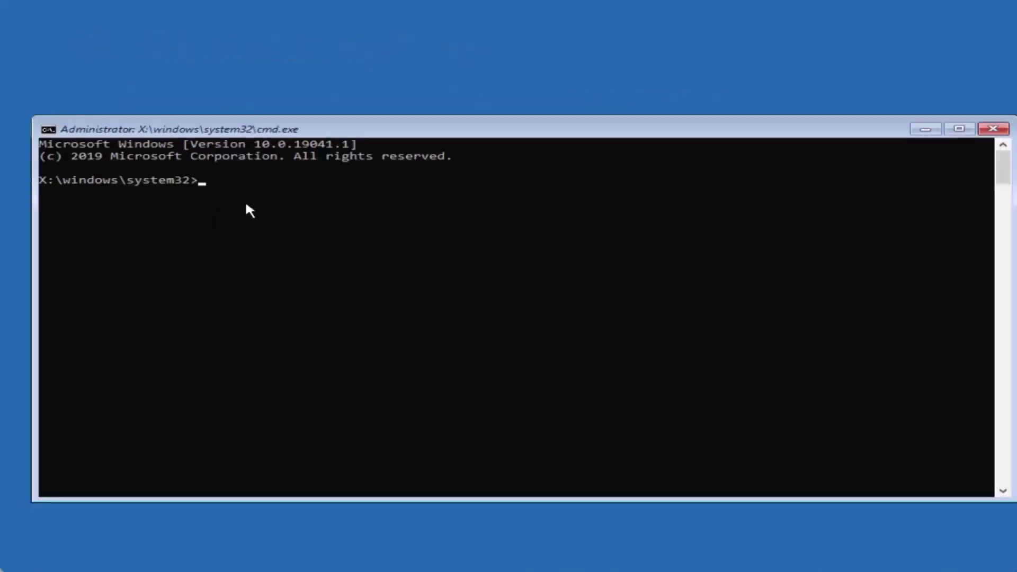
pyautogui.write('d')
pyautogui.write('iskpart')
# Step: Start diskpart and run list disk, showing a single online 50 GB Disk 0
pyautogui.press('Return')
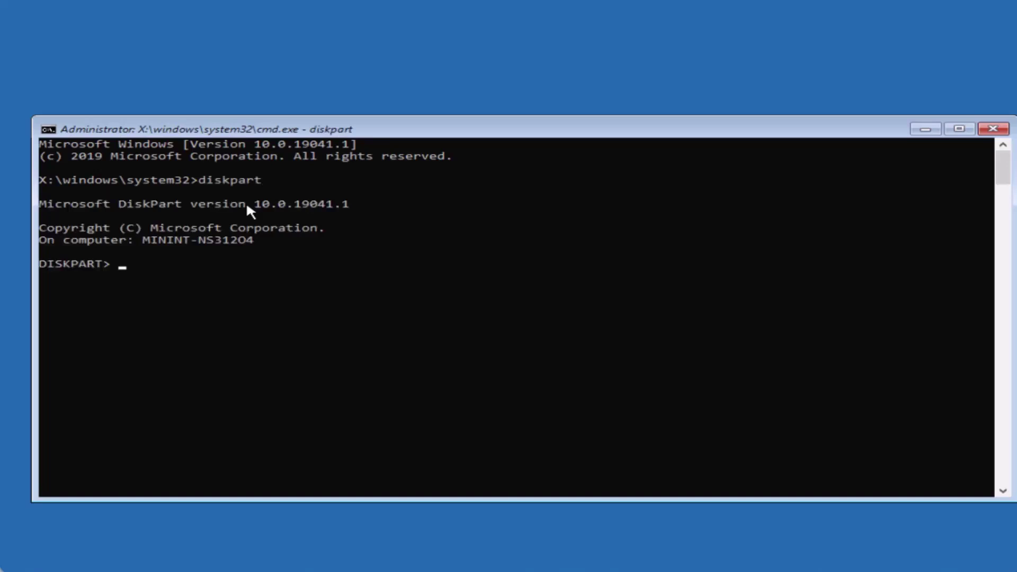
pyautogui.write('l')
pyautogui.write('is')
pyautogui.write('t')
pyautogui.write(' d')
pyautogui.write('is')
pyautogui.write('k')
pyautogui.press('Return')
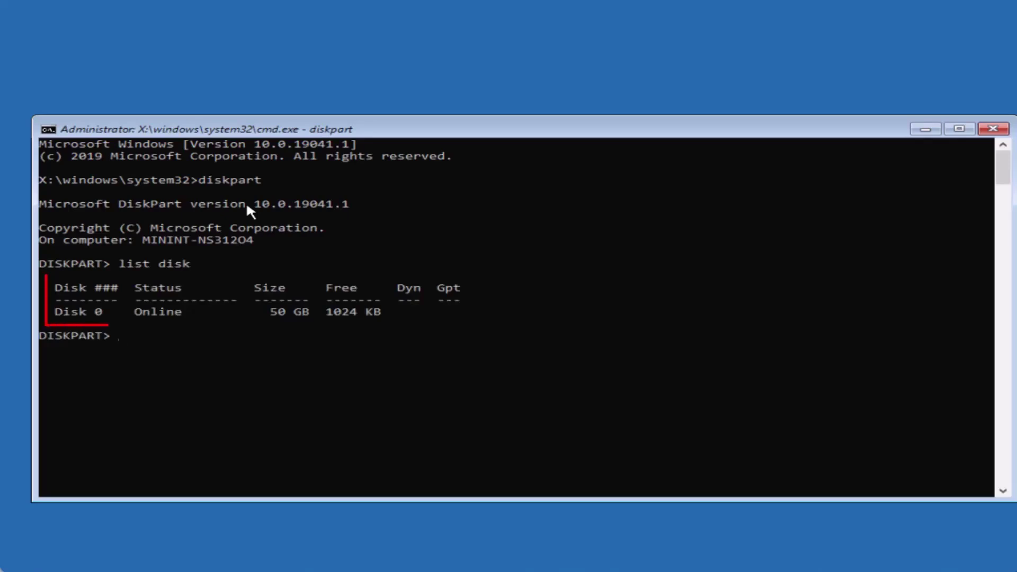
pyautogui.write('s')
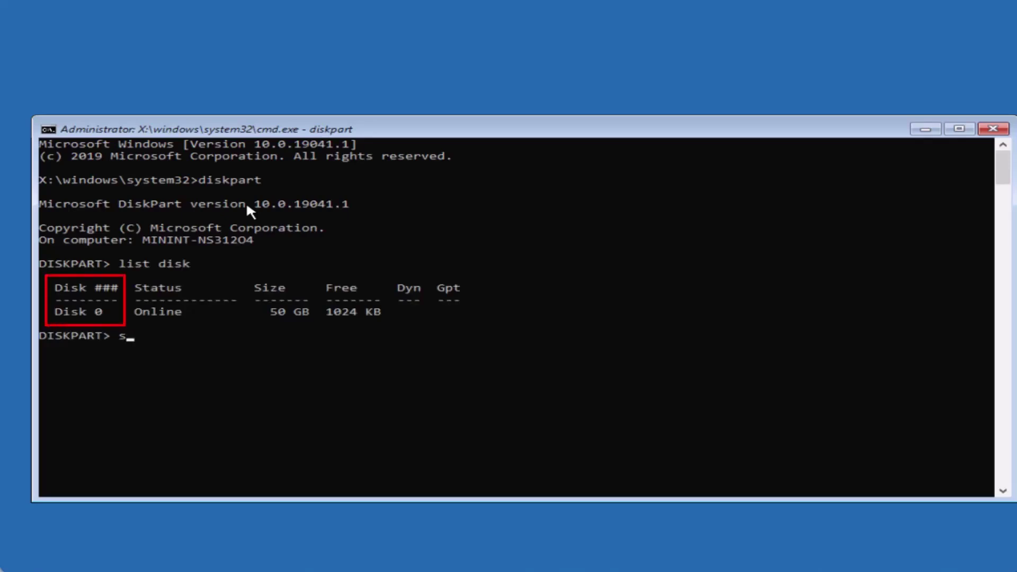
pyautogui.write('ele')
pyautogui.write('c')
pyautogui.write('t')
pyautogui.write(' dis')
pyautogui.write('k ')
pyautogui.write('0')
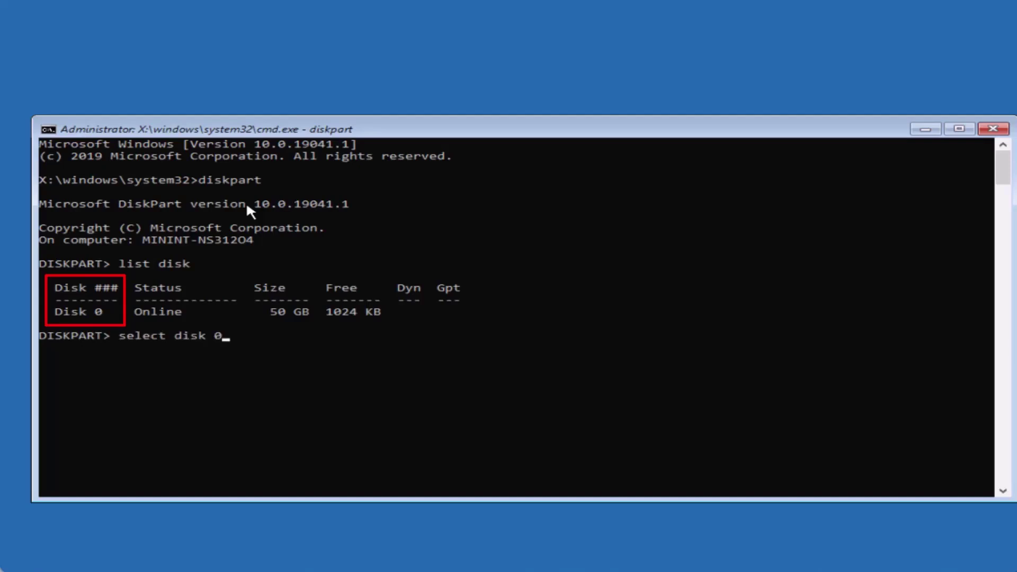
# Step: Run select disk 0 in DiskPart
pyautogui.press('Return')
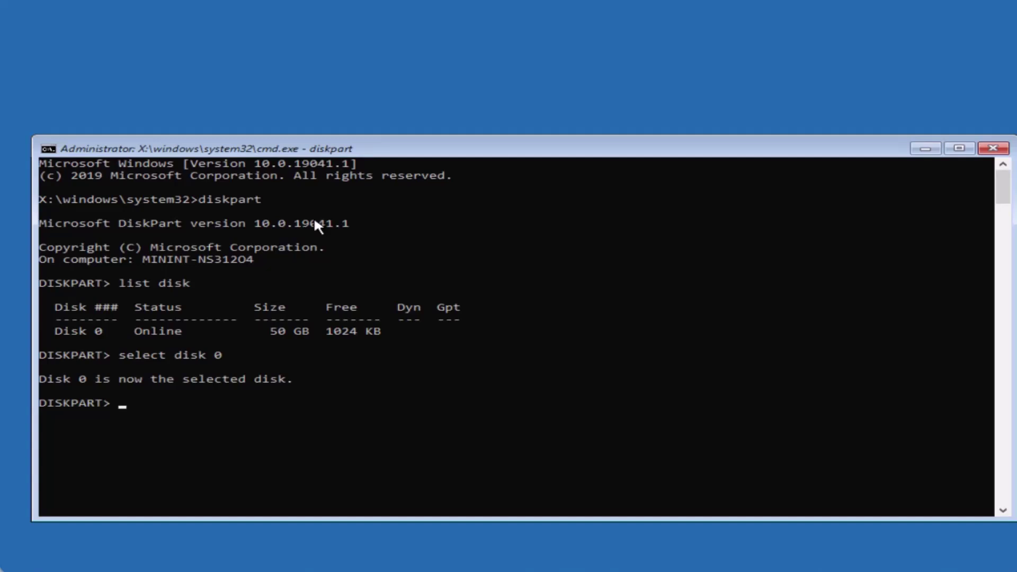
pyautogui.write('on')
pyautogui.write('l')
pyautogui.write('in')
pyautogui.write('e')
pyautogui.write(' di')
pyautogui.write('sk')
# Step: Run online disk, which reports Disk 0 already online, then exit DiskPart
pyautogui.press('Return')
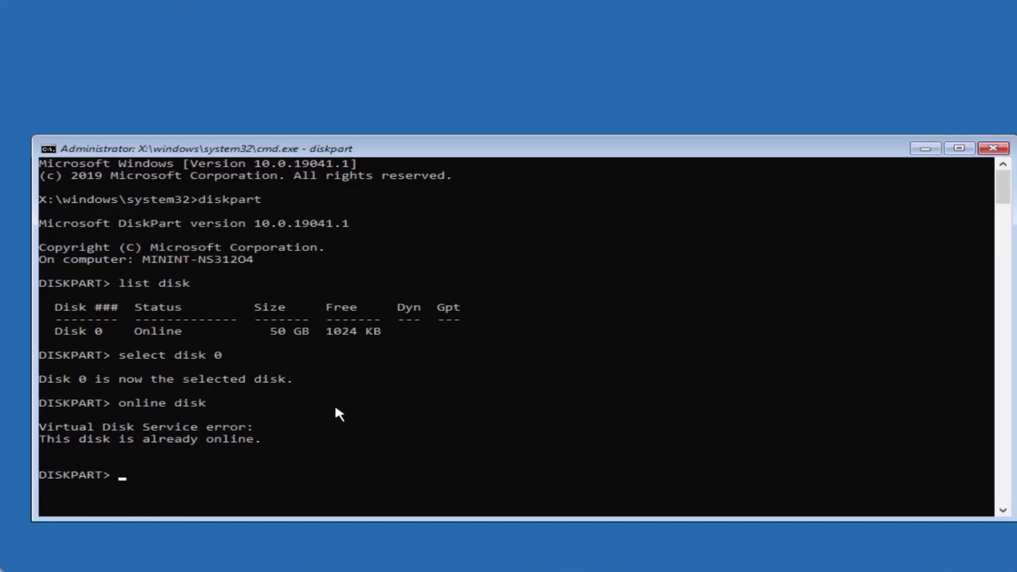
pyautogui.write('e')
pyautogui.write('xit')
pyautogui.press('Return')
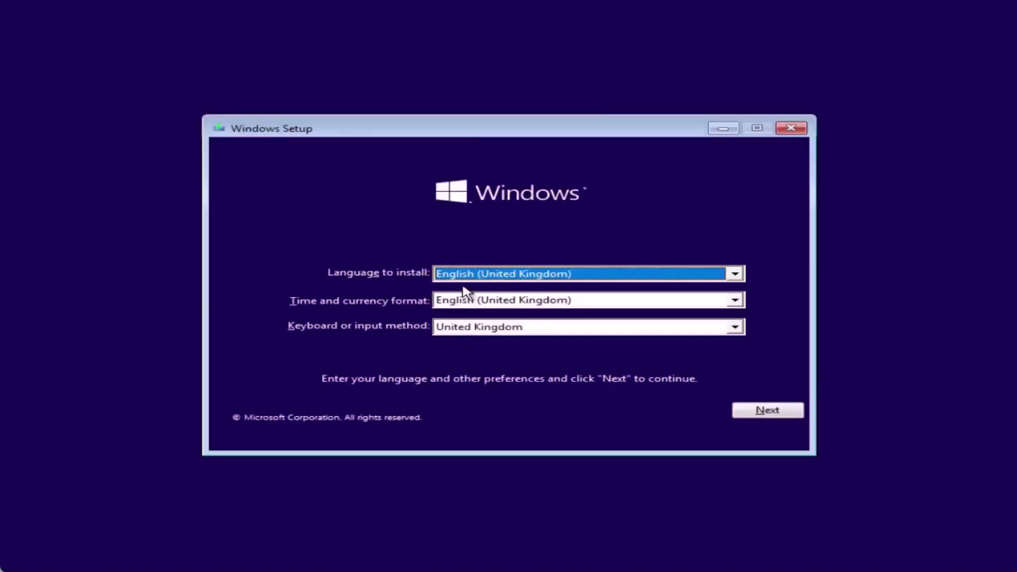
# Step: Accept the default English (United Kingdom) language settings and start the Windows installation
pyautogui.click(755, 411)
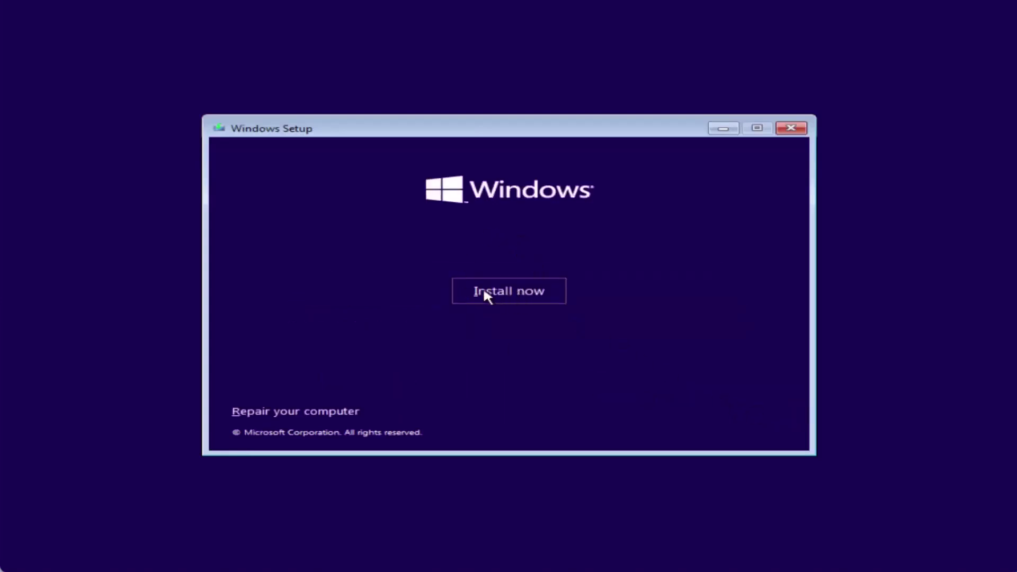
pyautogui.click(506, 294)
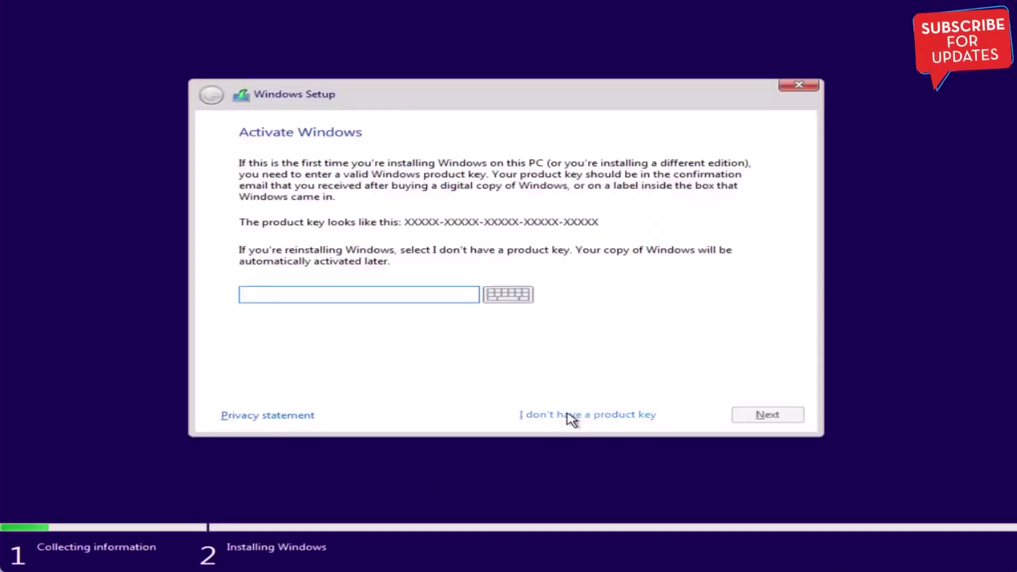
# Step: Skip the product key, choose the Windows 10 Pro edition, and accept the licence terms
pyautogui.click(566, 413)
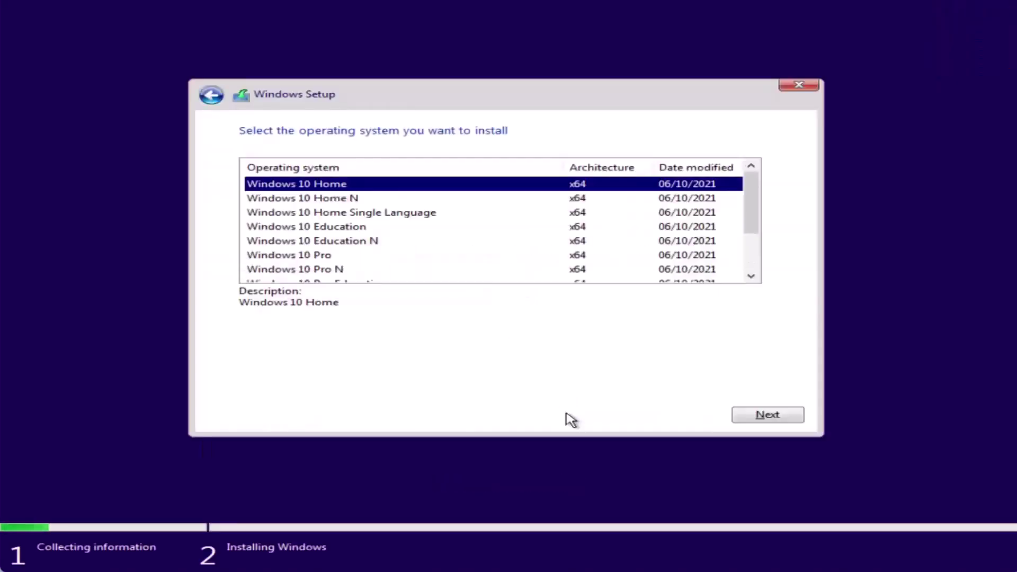
pyautogui.click(307, 256)
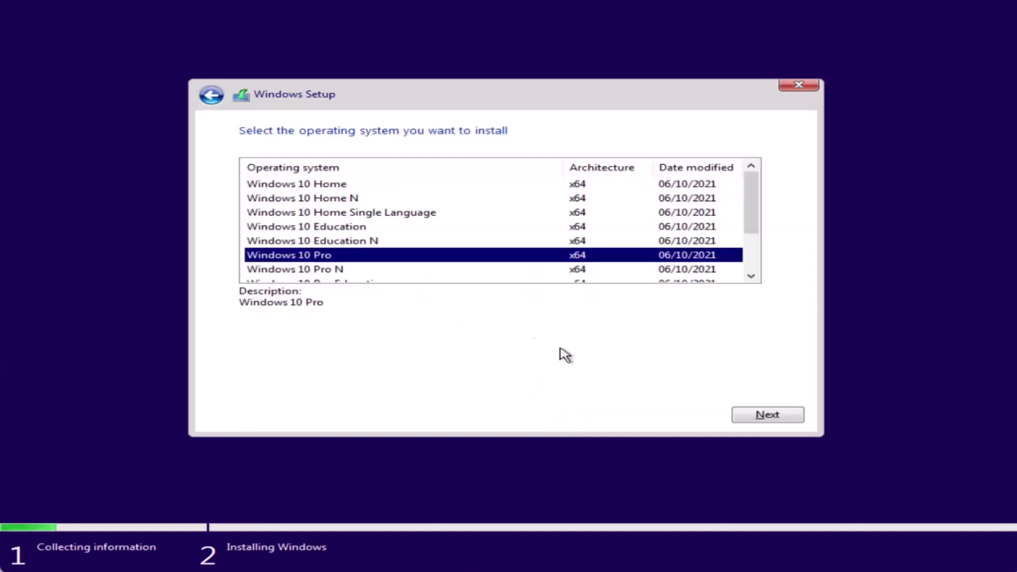
pyautogui.click(765, 418)
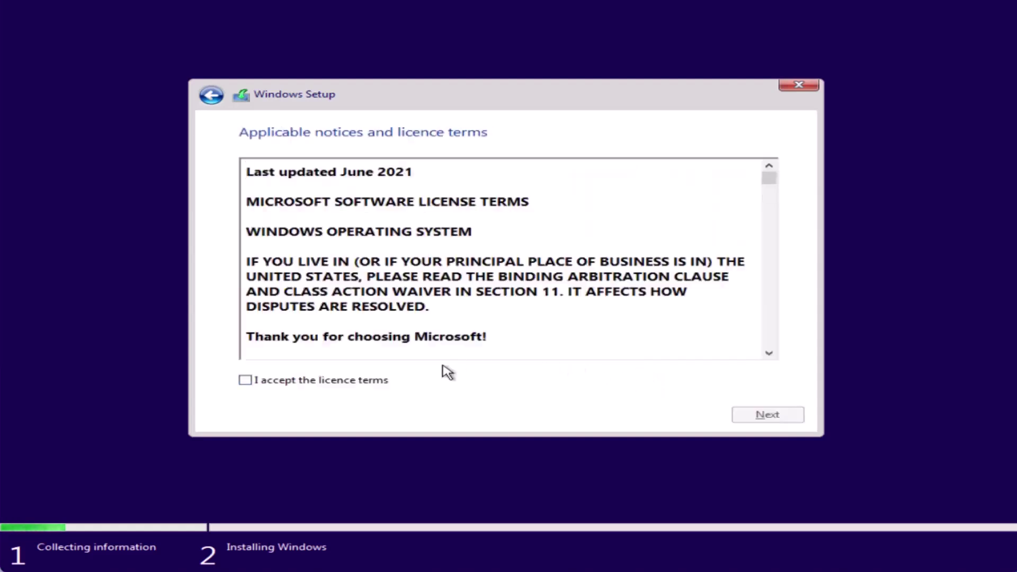
pyautogui.click(378, 388)
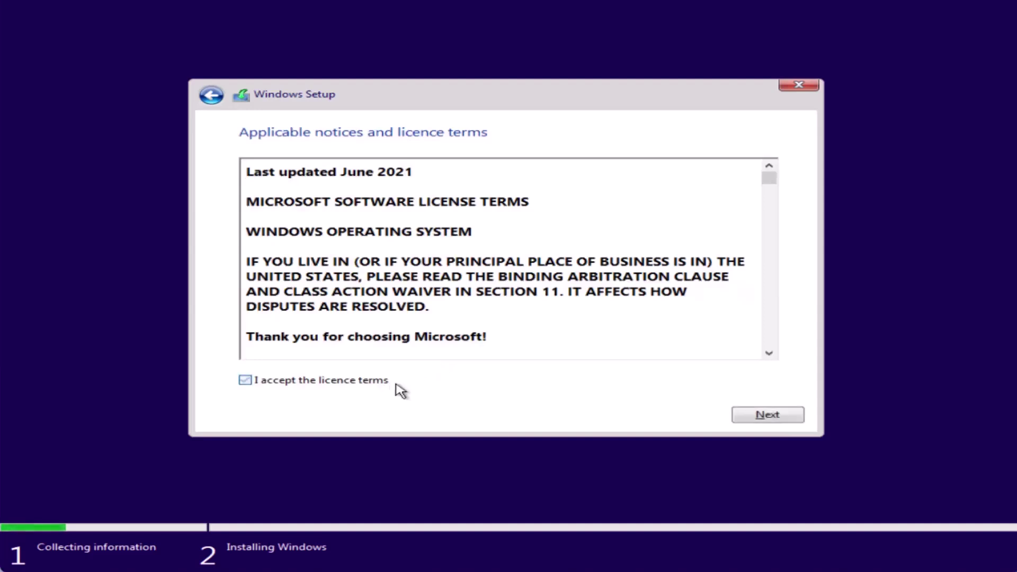
# Step: Continue past the licence terms and choose the Custom: Install Windows only (advanced) installation
pyautogui.click(763, 416)
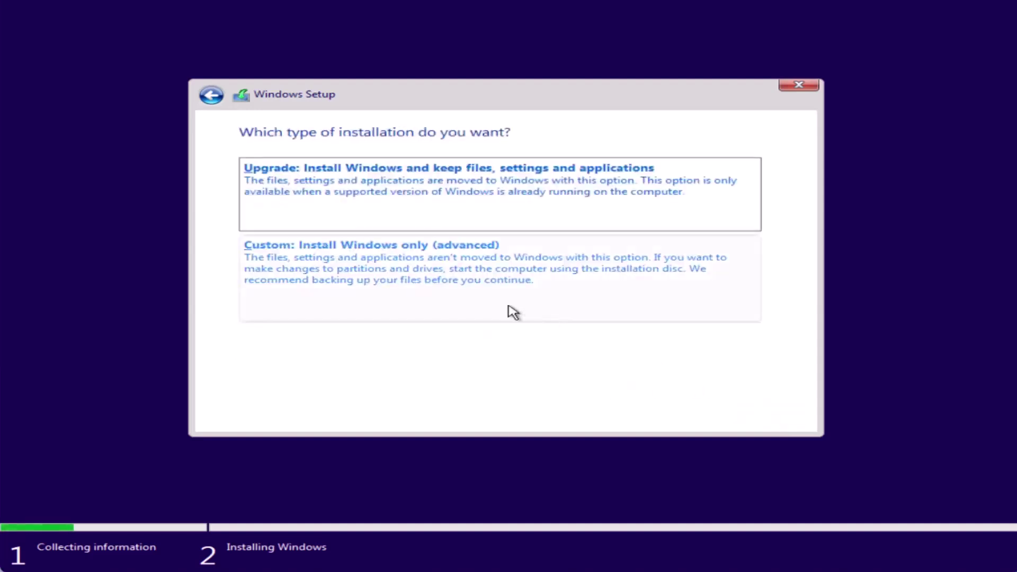
pyautogui.click(450, 281)
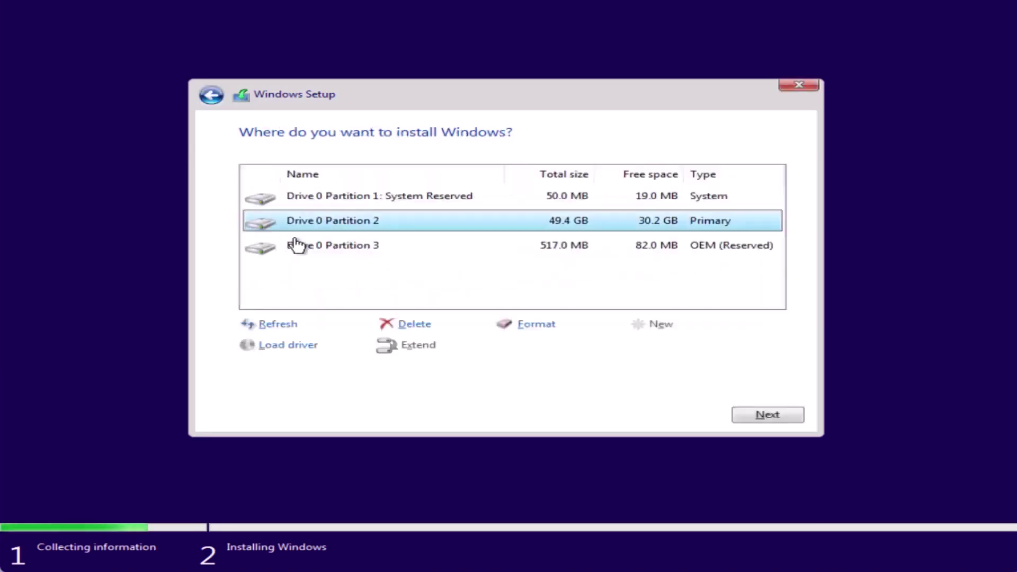